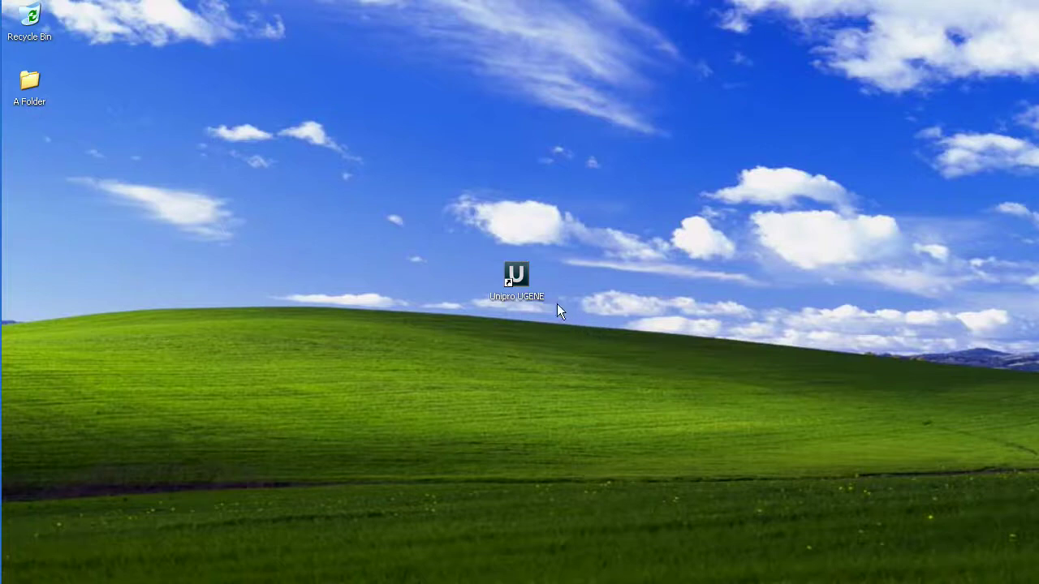
- Launch Unipro UGENE from its desktop icon
{"action": "double_click", "coordinate": [513, 278]}
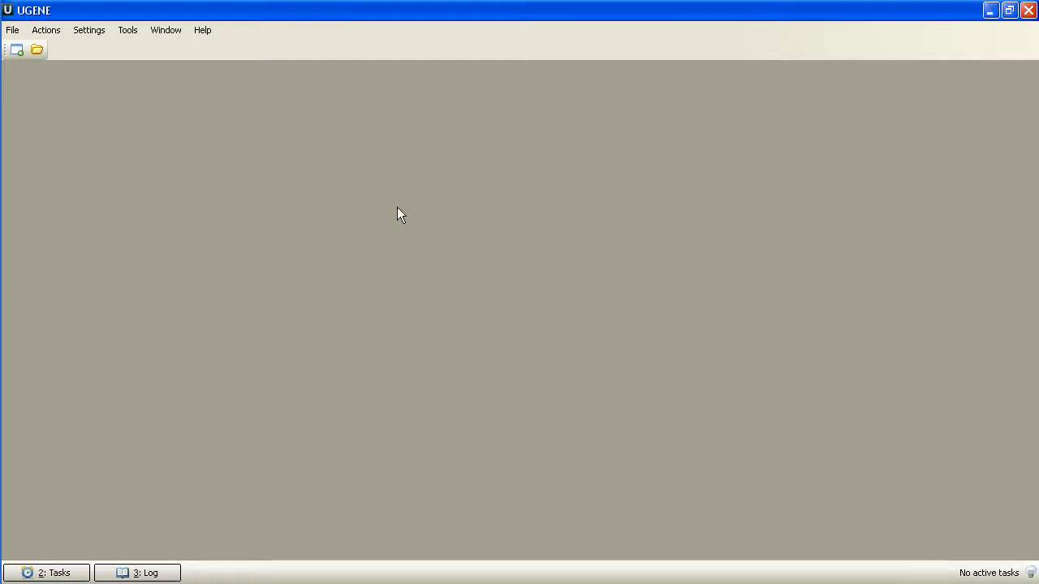
- Open the chromatogram file 19_022.ab1 from the abif folder
{"action": "left_click", "coordinate": [37, 51]}
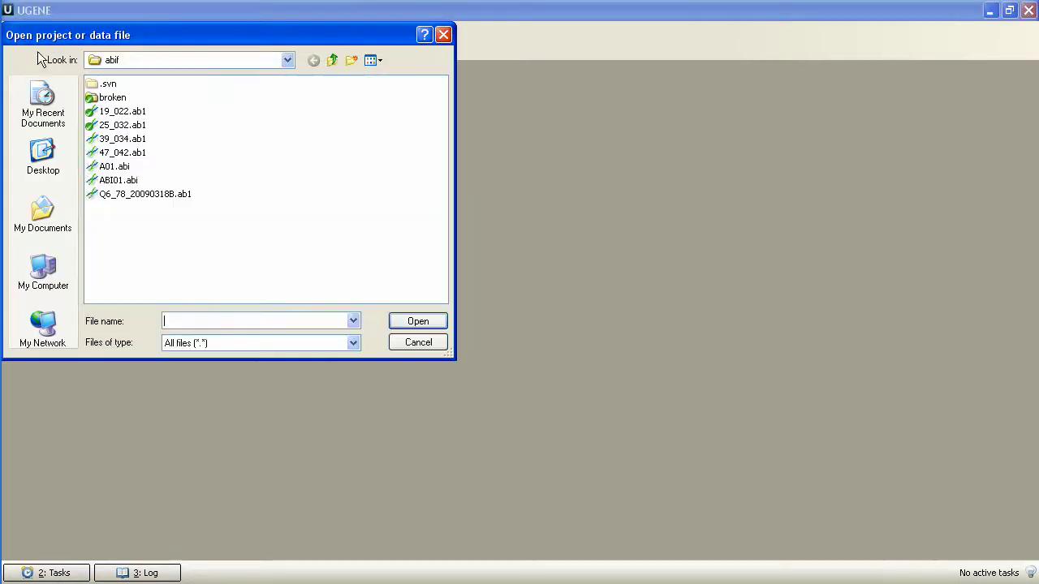
{"action": "left_click", "coordinate": [110, 112]}
{"action": "left_click", "coordinate": [397, 323]}
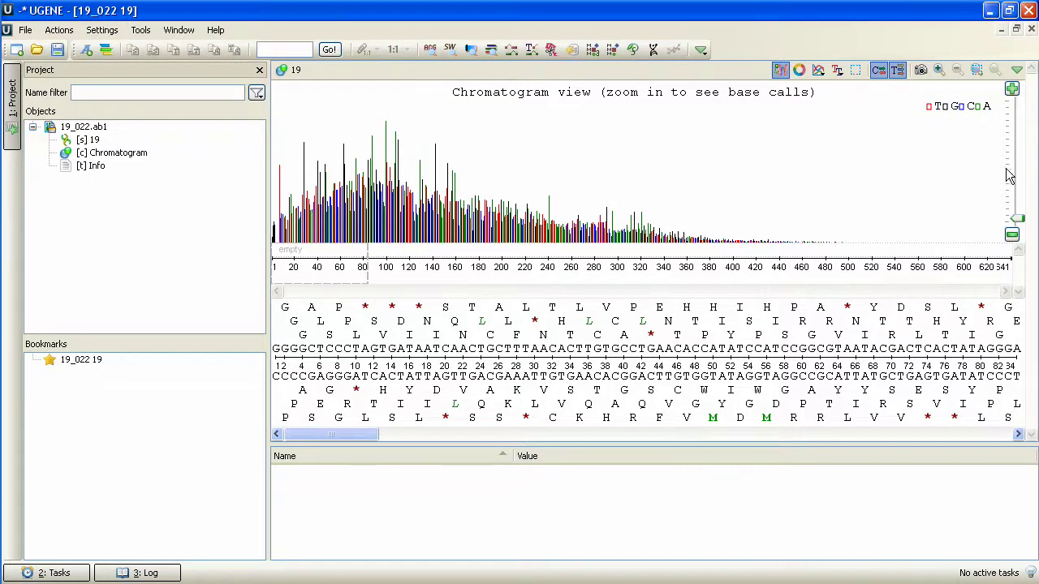
- Adjust the trace's peak height and zoom, then scroll to bases 105–184
{"action": "mouse_move", "coordinate": [1019, 227]}
{"action": "left_mouse_down"}
{"action": "mouse_move", "coordinate": [1018, 213]}
{"action": "mouse_move", "coordinate": [1025, 233]}
{"action": "left_mouse_up"}
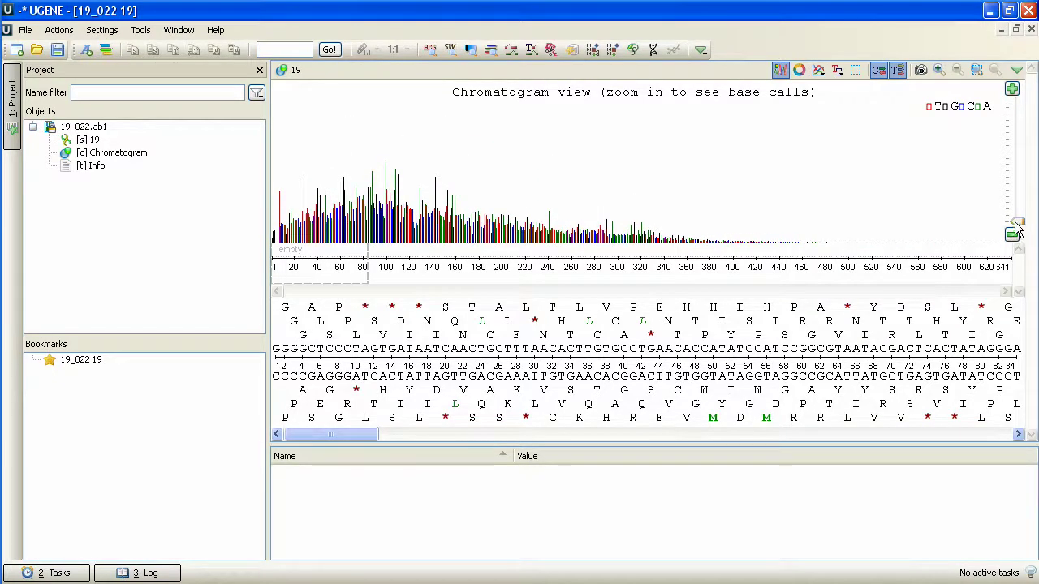
{"action": "left_click", "coordinate": [939, 70]}
{"action": "left_click", "coordinate": [939, 71]}
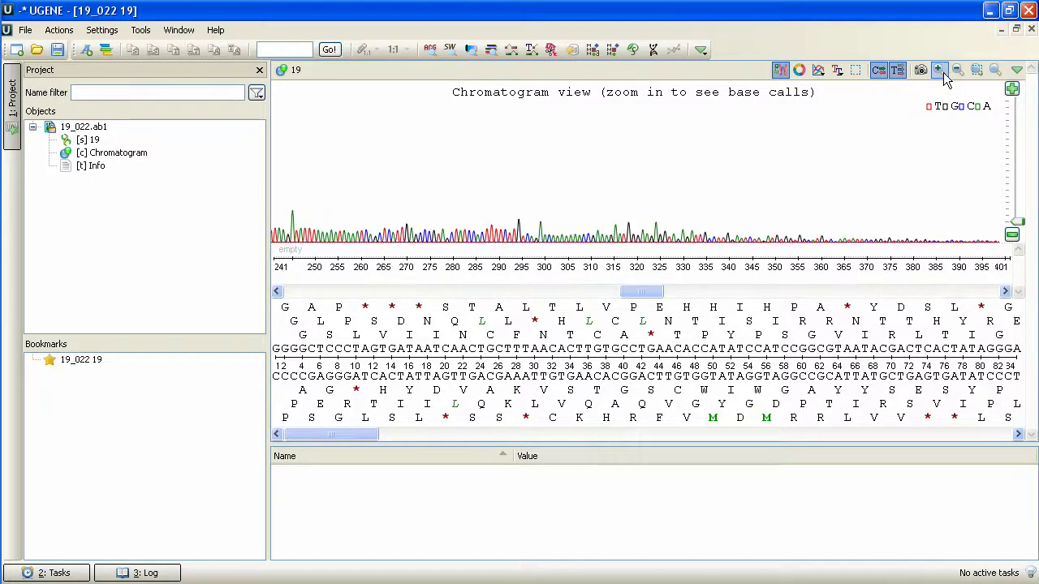
{"action": "left_click", "coordinate": [956, 71]}
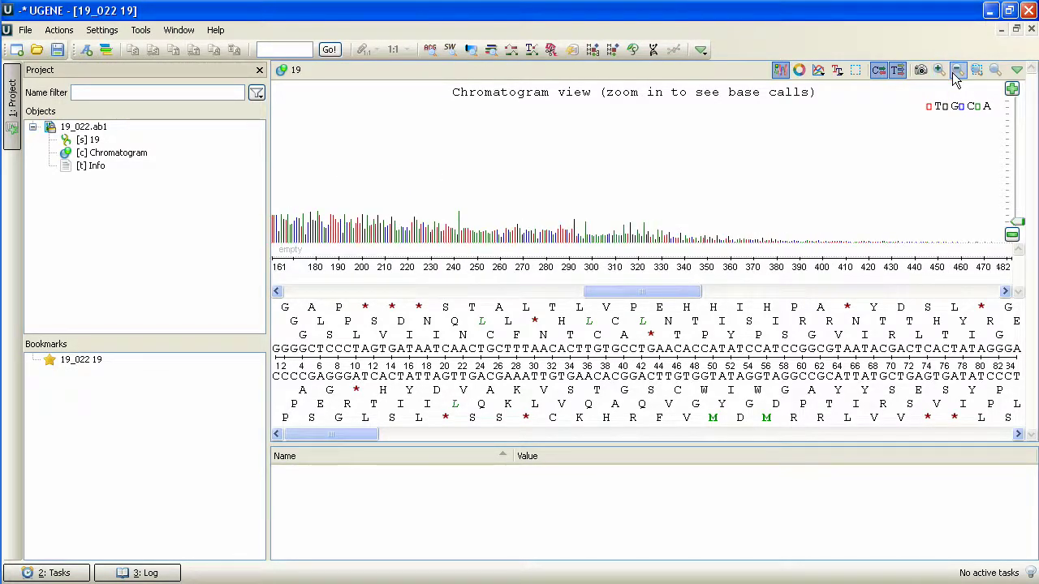
{"action": "left_click", "coordinate": [956, 71]}
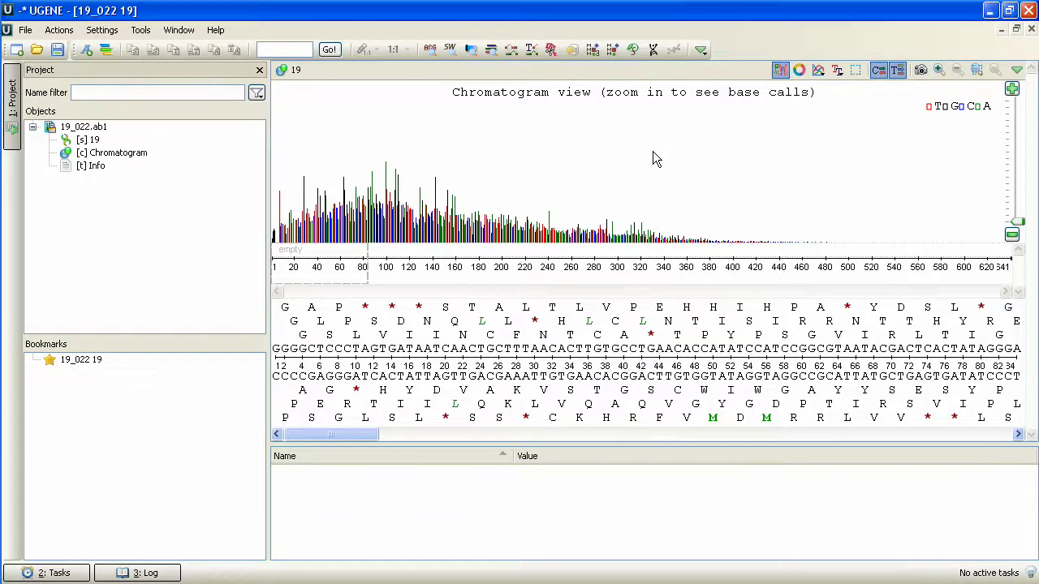
{"action": "scroll", "coordinate": [653, 151], "scroll_direction": "up", "scroll_amount": 3}
{"action": "scroll", "coordinate": [653, 151], "scroll_direction": "up", "scroll_amount": 4}
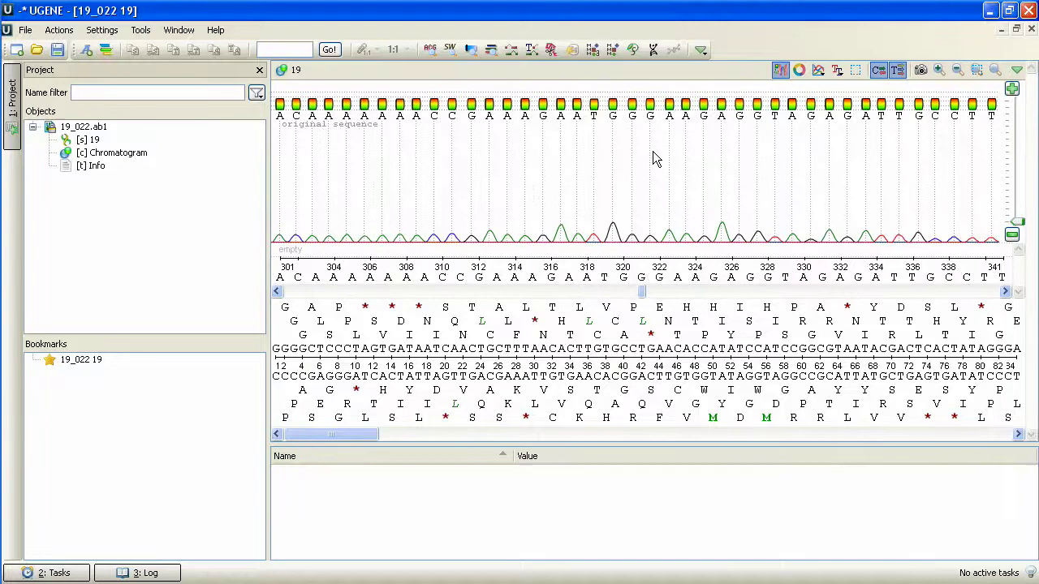
{"action": "scroll", "coordinate": [656, 159], "scroll_direction": "down", "scroll_amount": 4}
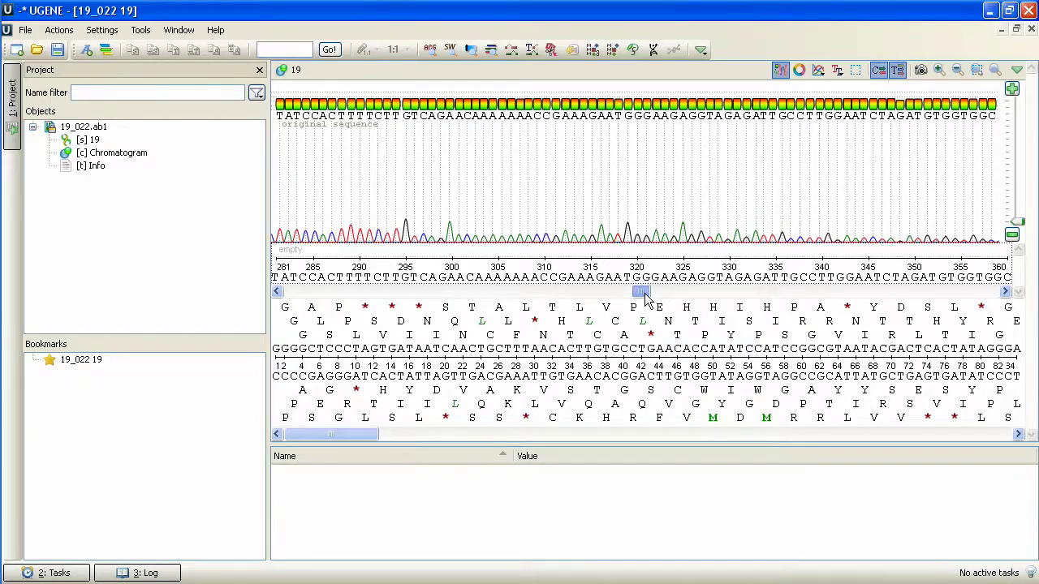
{"action": "left_click_drag", "start_coordinate": [647, 299], "coordinate": [430, 293]}
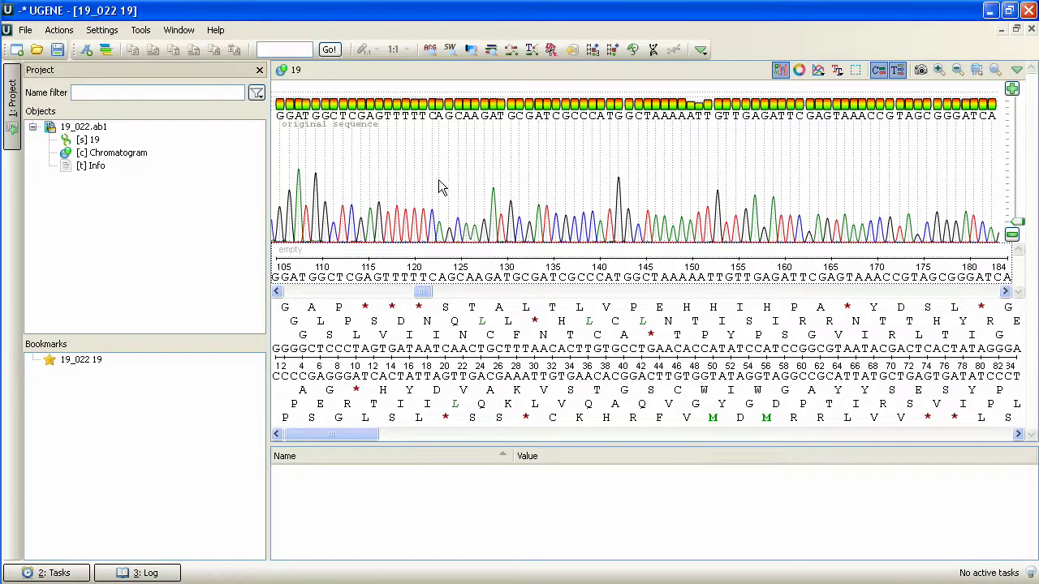
- Annotate bases 122–158 as misc_feature in group 'a group' in a new table
{"action": "left_click_drag", "start_coordinate": [431, 170], "coordinate": [769, 174]}
{"action": "key", "text": "ctrl+n"}
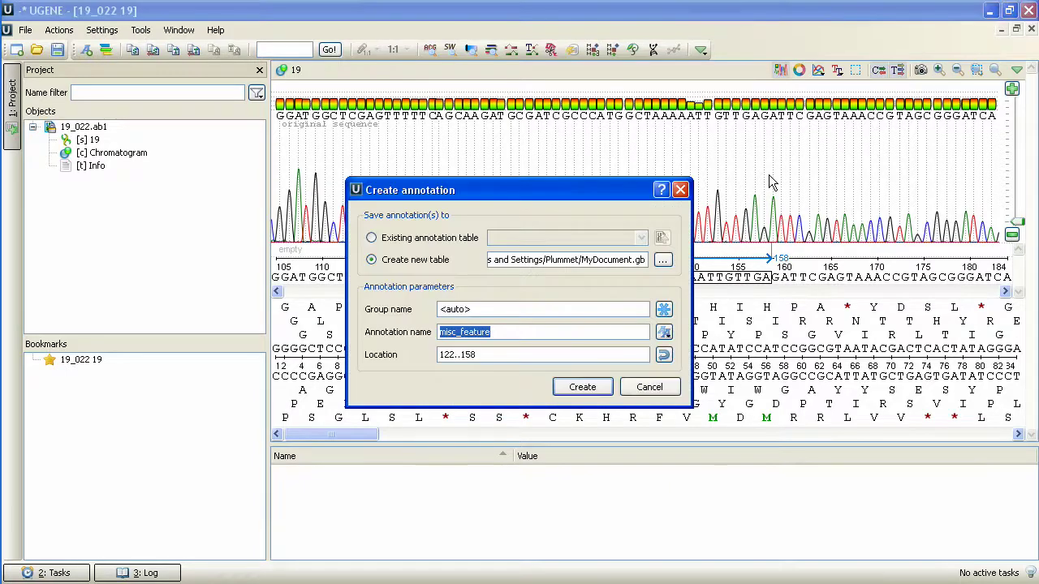
{"action": "left_click_drag", "start_coordinate": [469, 309], "coordinate": [432, 316]}
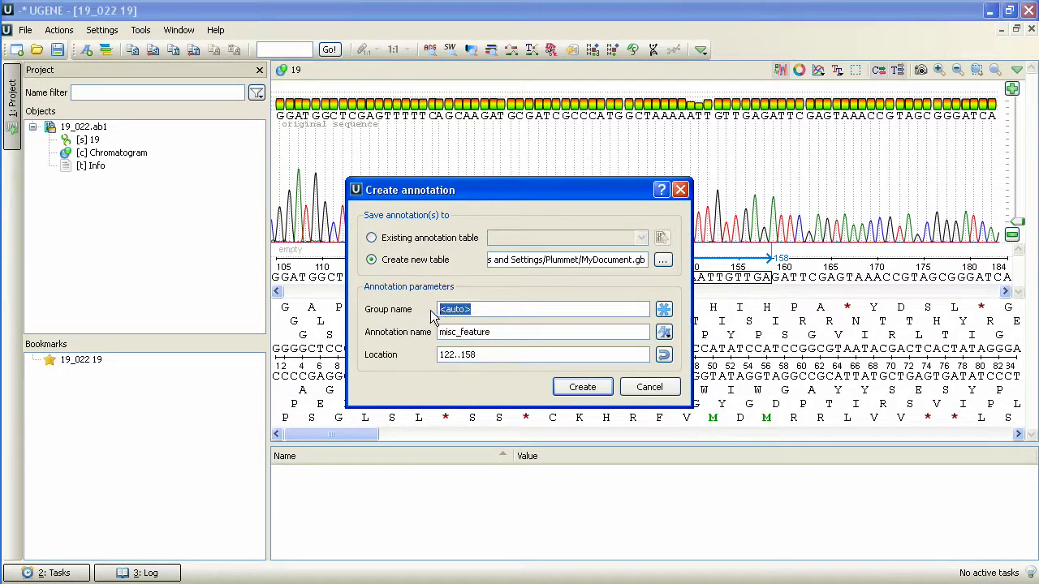
{"action": "type", "text": "a group"}
{"action": "left_click", "coordinate": [578, 390]}
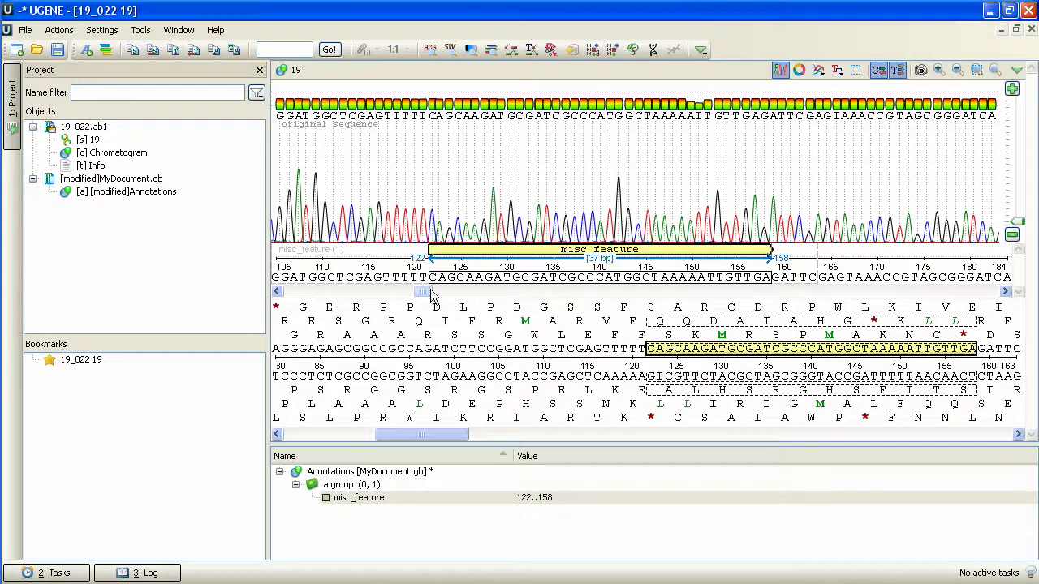
{"action": "mouse_move", "coordinate": [427, 293]}
{"action": "left_mouse_down"}
{"action": "mouse_move", "coordinate": [398, 295]}
{"action": "mouse_move", "coordinate": [439, 297]}
{"action": "left_mouse_up"}
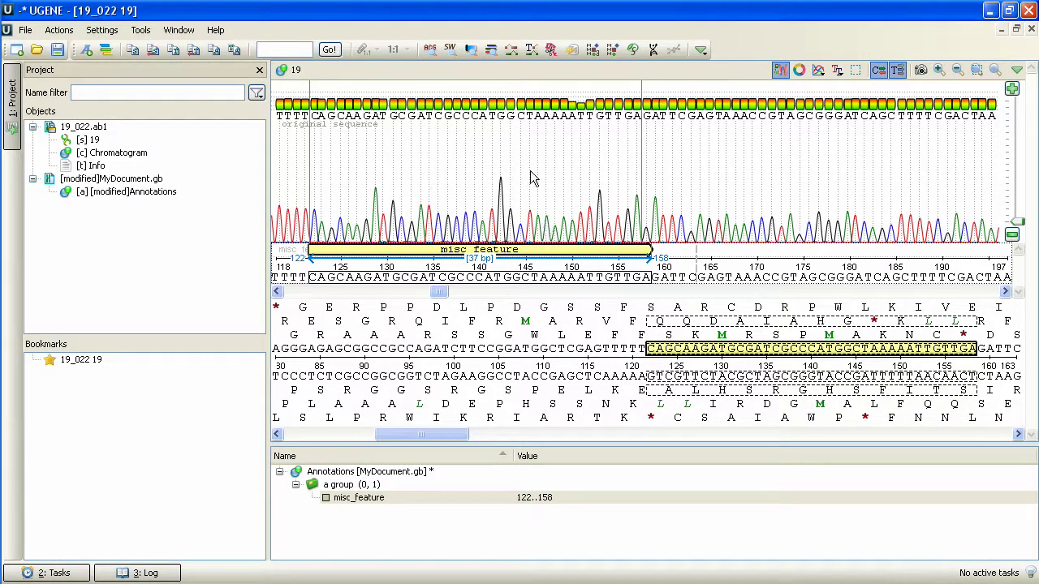
- Set up an editable copy of the sequence as a FASTA document named edited_seq
{"action": "right_click", "coordinate": [515, 89]}
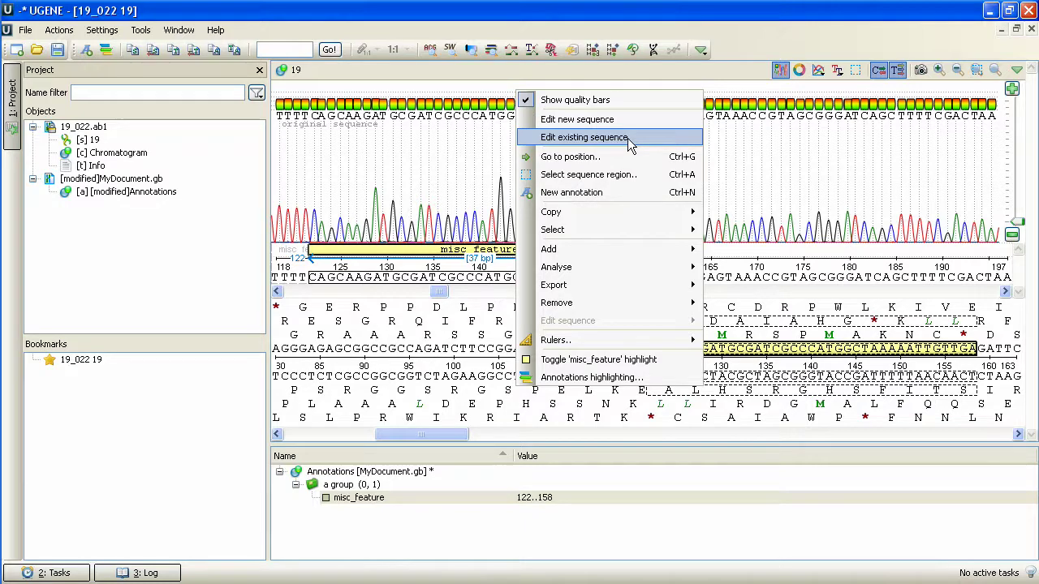
{"action": "left_click", "coordinate": [625, 121]}
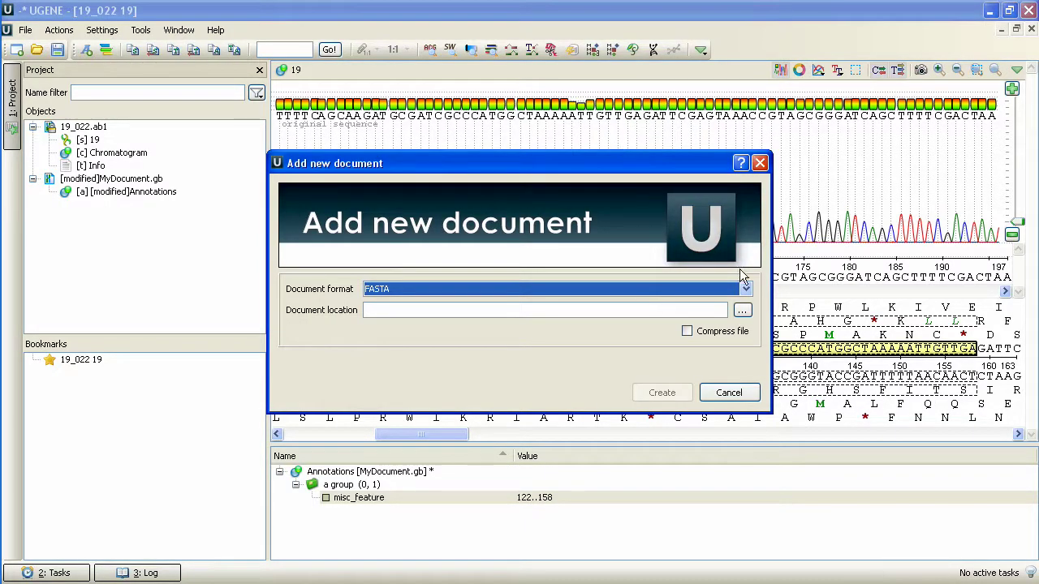
{"action": "left_click", "coordinate": [748, 289]}
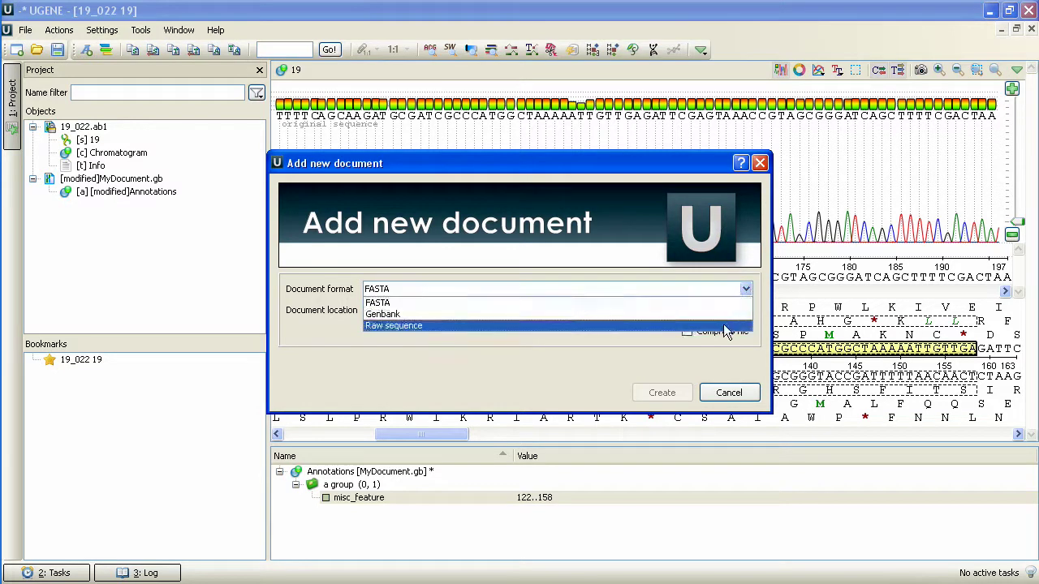
{"action": "left_click", "coordinate": [715, 302]}
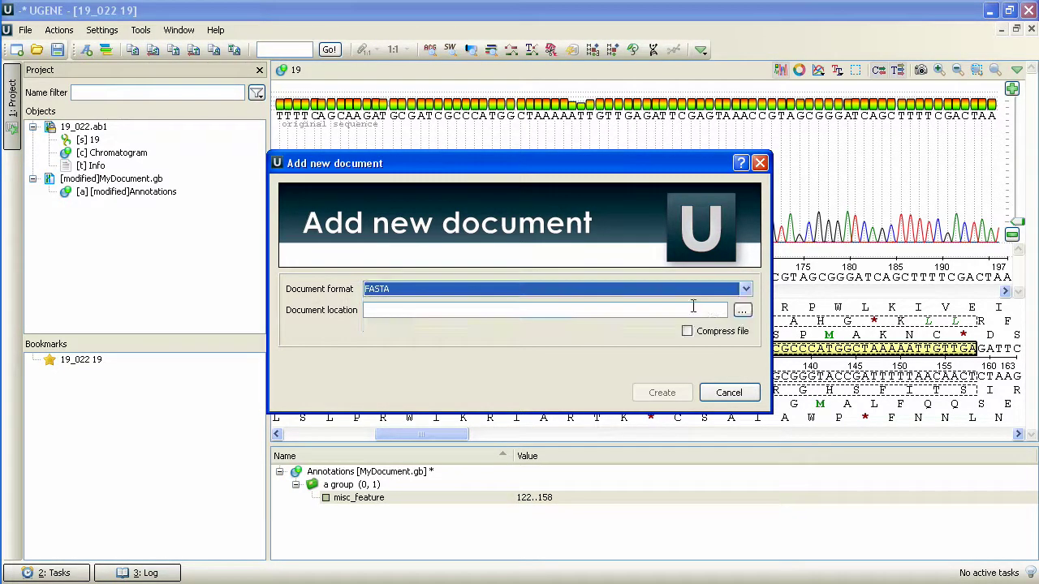
{"action": "left_click", "coordinate": [692, 309]}
{"action": "type", "text": "edited_seq"}
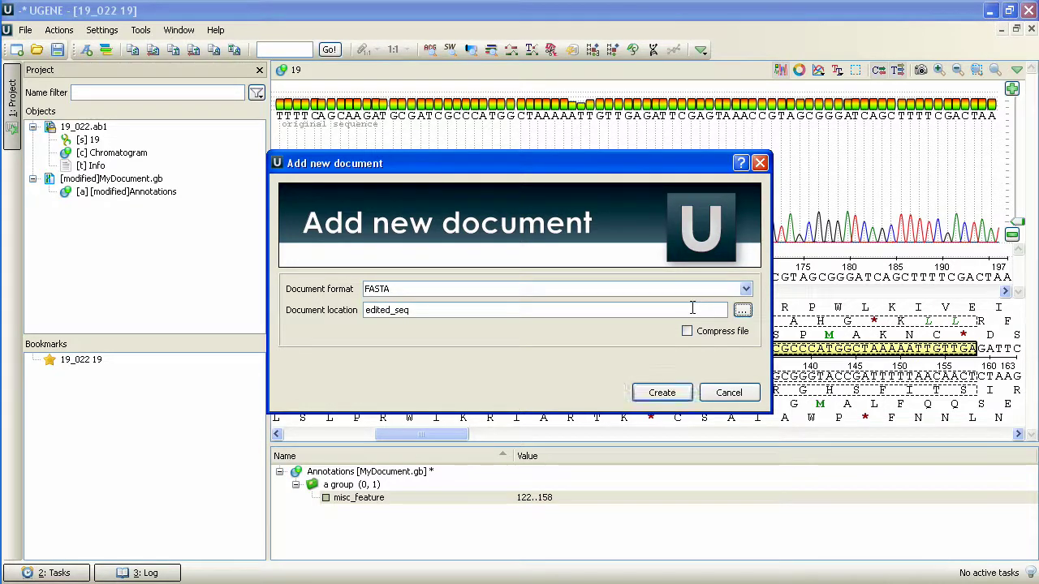
- Create edited_seq and change GCGATC to GCGGTC and CCCATGG to CCCATCG
{"action": "left_click", "coordinate": [664, 393]}
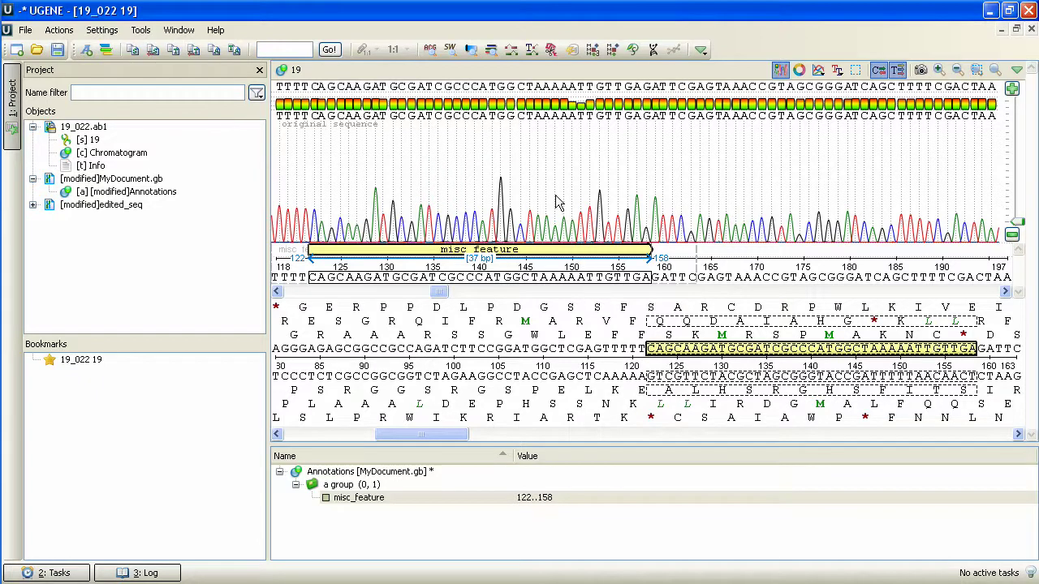
{"action": "left_click", "coordinate": [427, 94]}
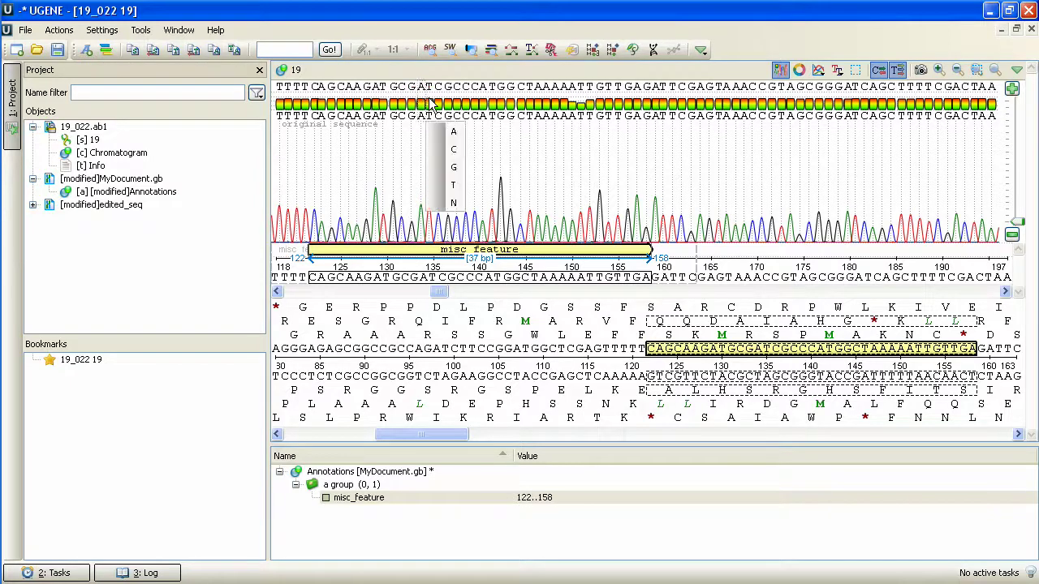
{"action": "left_click", "coordinate": [458, 167]}
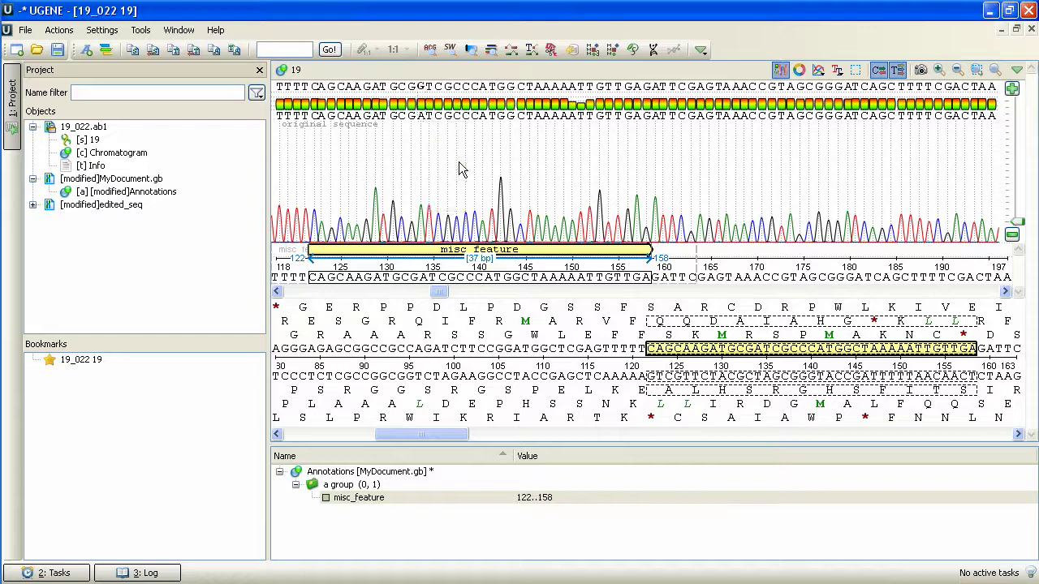
{"action": "left_click", "coordinate": [501, 92]}
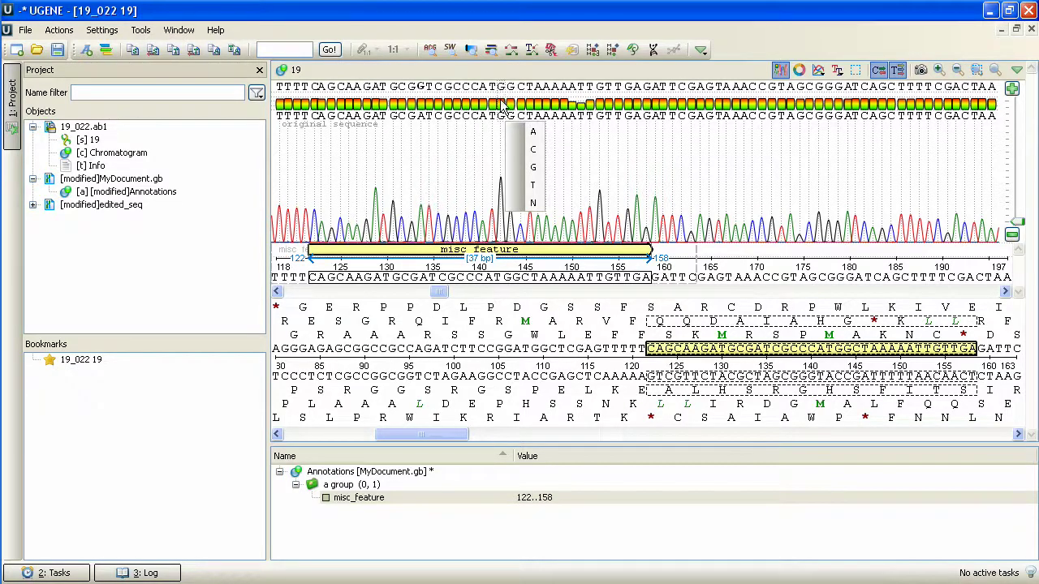
{"action": "left_click", "coordinate": [525, 149]}
- Change two A's in CTAAAAT to N, giving CTAANANT
{"action": "left_click", "coordinate": [562, 91]}
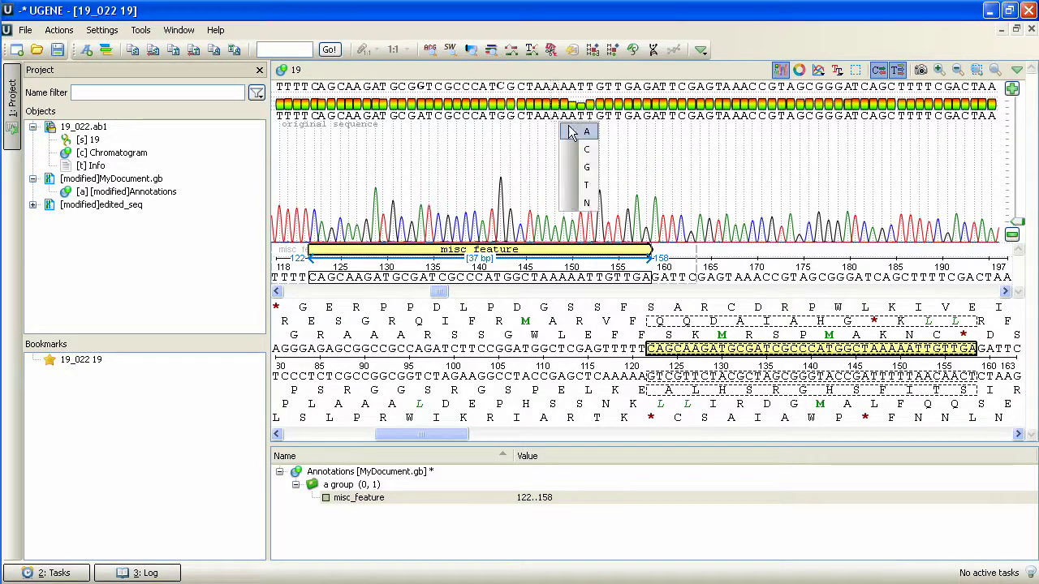
{"action": "left_click", "coordinate": [592, 203]}
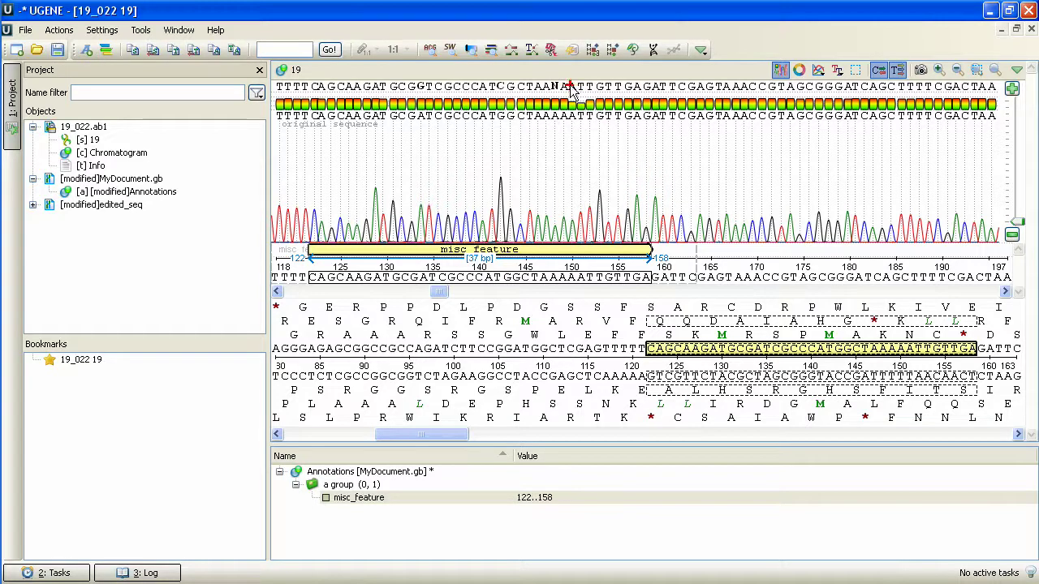
{"action": "left_click", "coordinate": [578, 89]}
{"action": "left_click", "coordinate": [604, 203]}
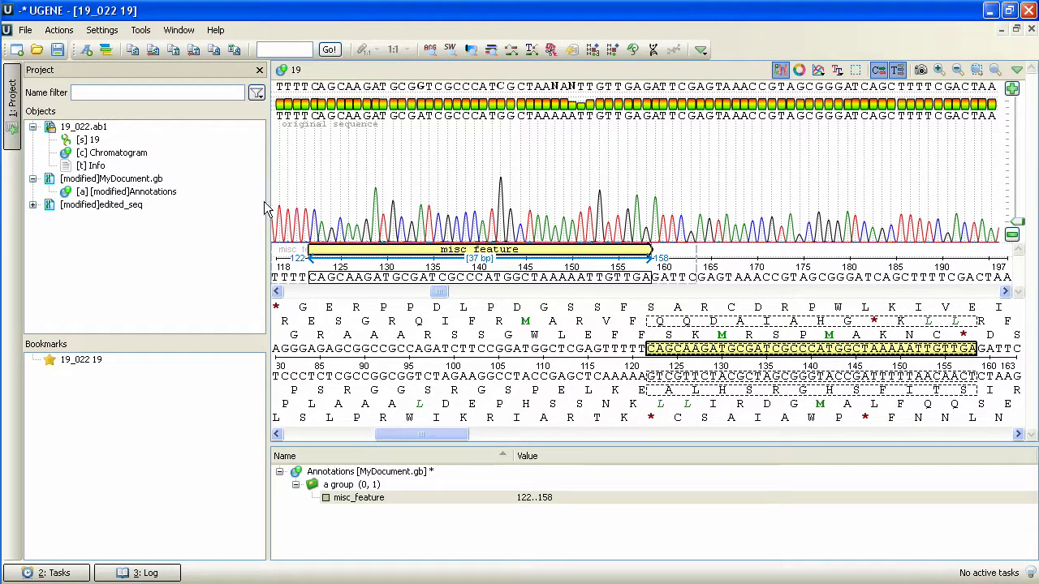
- Save the modified edited_seq document from the Project tree
{"action": "right_click", "coordinate": [105, 209]}
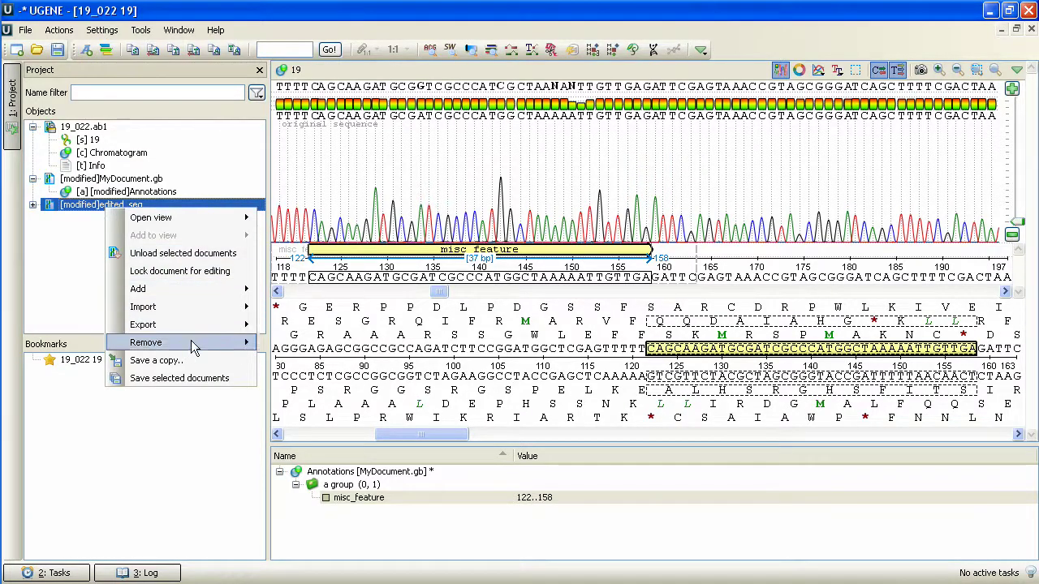
{"action": "left_click", "coordinate": [214, 377]}
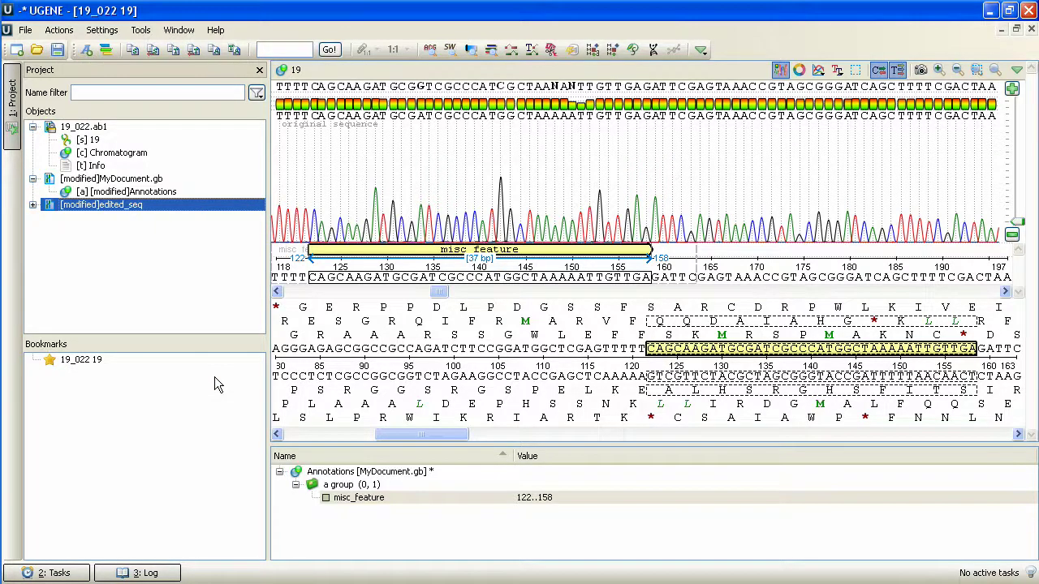